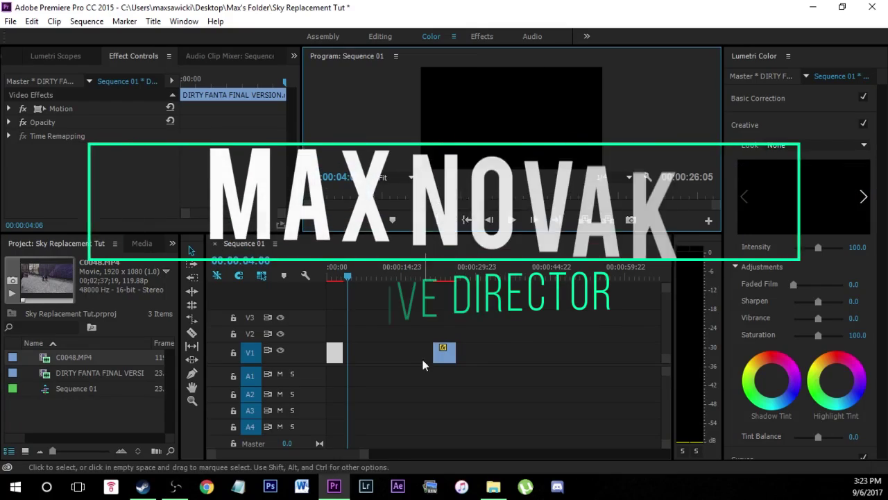
- Move the C0048.MP4 clip earlier on V1 to start at about 00:00:07:17 and preview its footage
{"action": "left_click_drag", "start_coordinate": [446, 353], "coordinate": [375, 349]}
{"action": "left_click_drag", "start_coordinate": [348, 277], "coordinate": [359, 280]}
{"action": "left_click", "coordinate": [365, 278]}
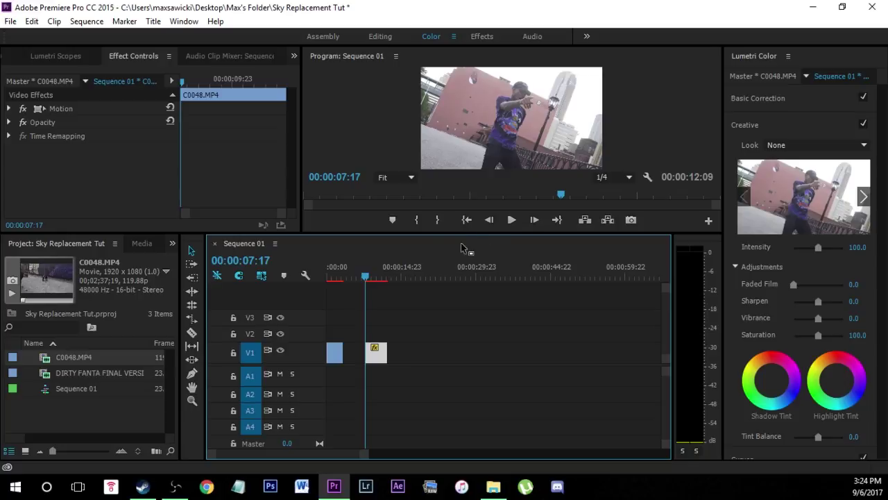
{"action": "left_click", "coordinate": [511, 219]}
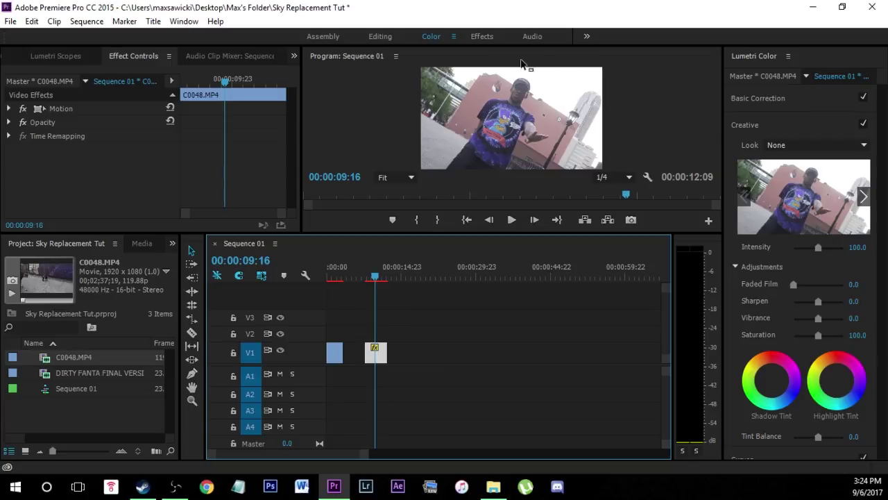
{"action": "left_click", "coordinate": [373, 274]}
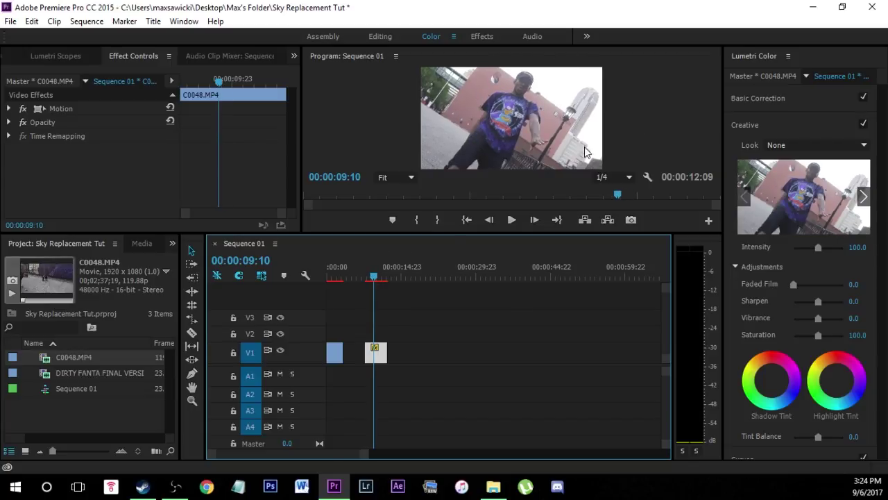
{"action": "left_click_drag", "start_coordinate": [374, 277], "coordinate": [378, 279]}
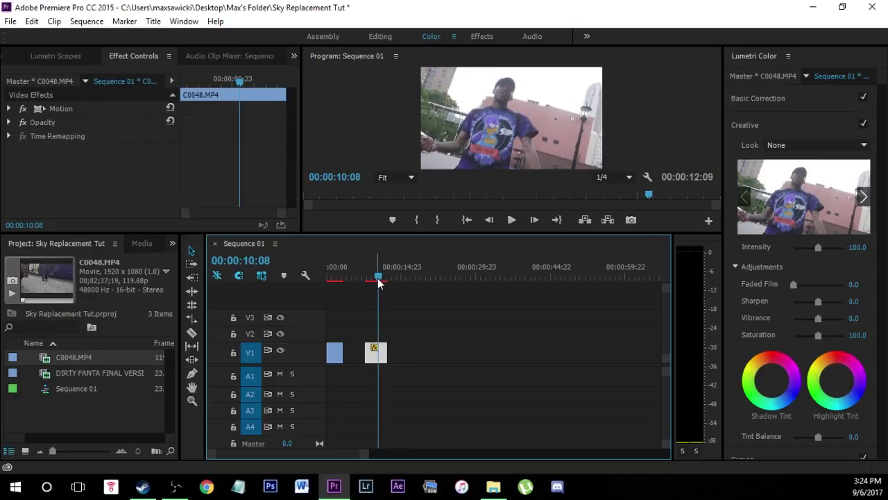
- Find the Ultra Key effect by searching "ultra" and apply it to the C0048.MP4 clip
{"action": "left_click", "coordinate": [170, 246]}
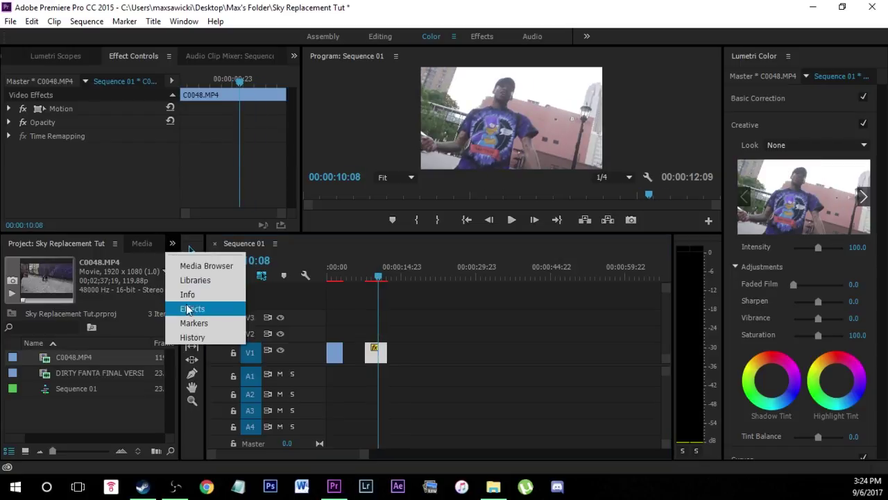
{"action": "left_click", "coordinate": [169, 302]}
{"action": "left_click", "coordinate": [39, 260]}
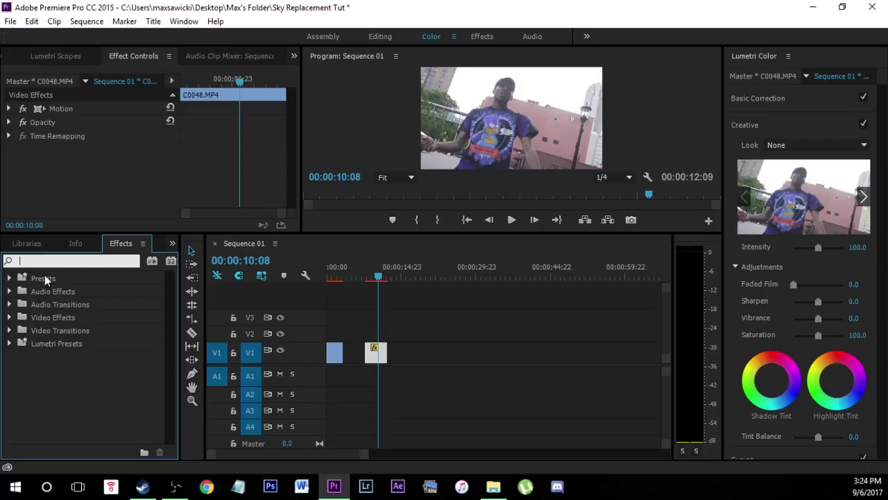
{"action": "type", "text": "ultra"}
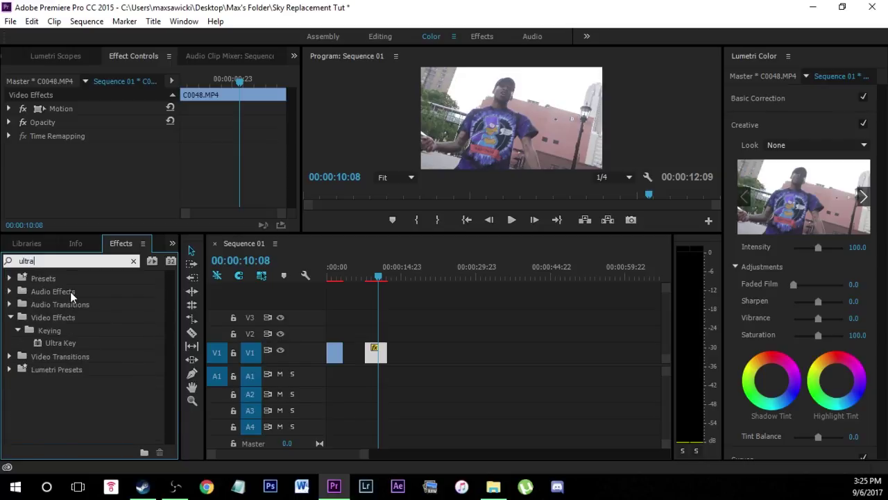
{"action": "left_click_drag", "start_coordinate": [50, 342], "coordinate": [373, 354]}
- Sample the white sky at about 00:00:07:23 as the Ultra Key's key color
{"action": "left_click_drag", "start_coordinate": [383, 277], "coordinate": [369, 284]}
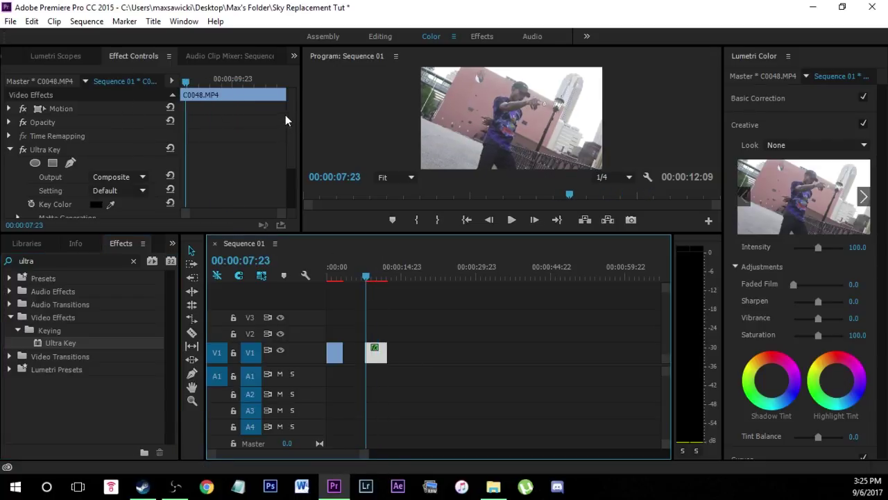
{"action": "left_click_drag", "start_coordinate": [291, 114], "coordinate": [276, 132]}
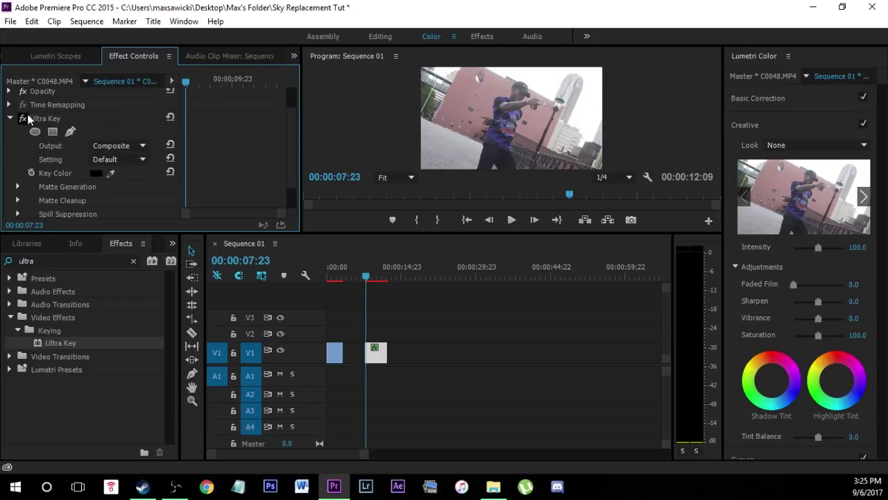
{"action": "scroll", "coordinate": [293, 167], "scroll_direction": "down", "scroll_amount": 2}
{"action": "scroll", "coordinate": [291, 155], "scroll_direction": "up", "scroll_amount": 2}
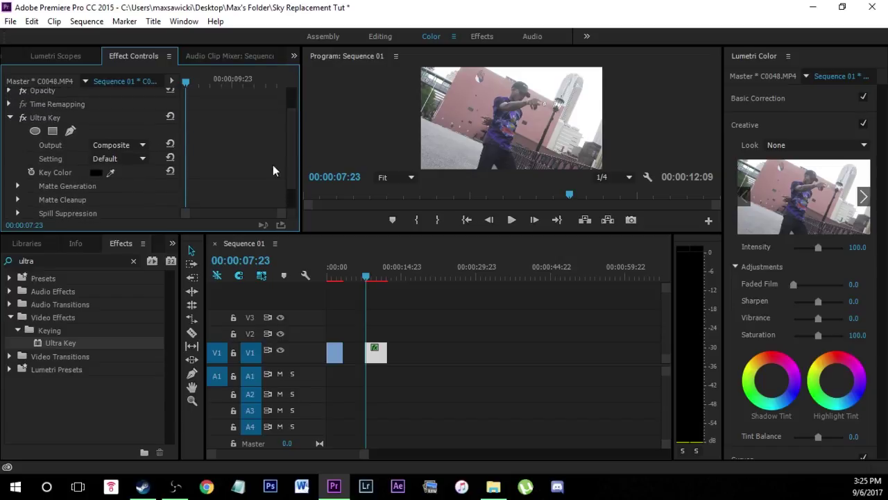
{"action": "left_click", "coordinate": [111, 172]}
{"action": "left_click", "coordinate": [108, 175]}
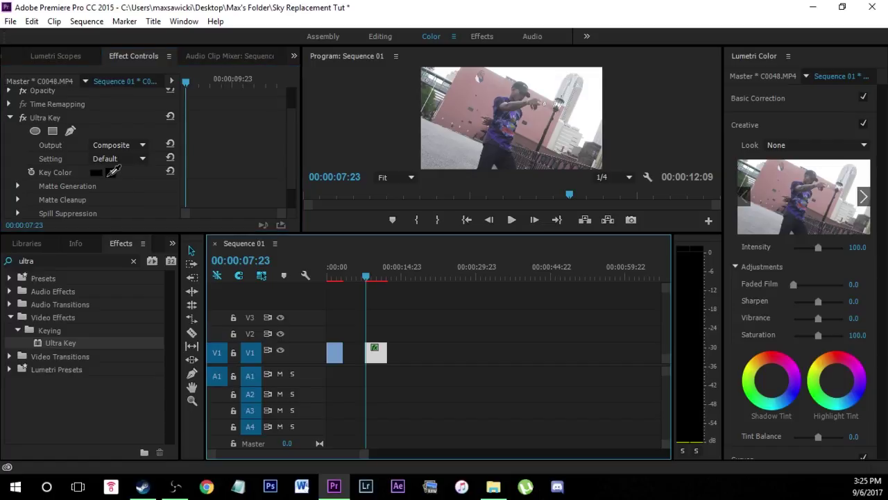
{"action": "left_click", "coordinate": [111, 172]}
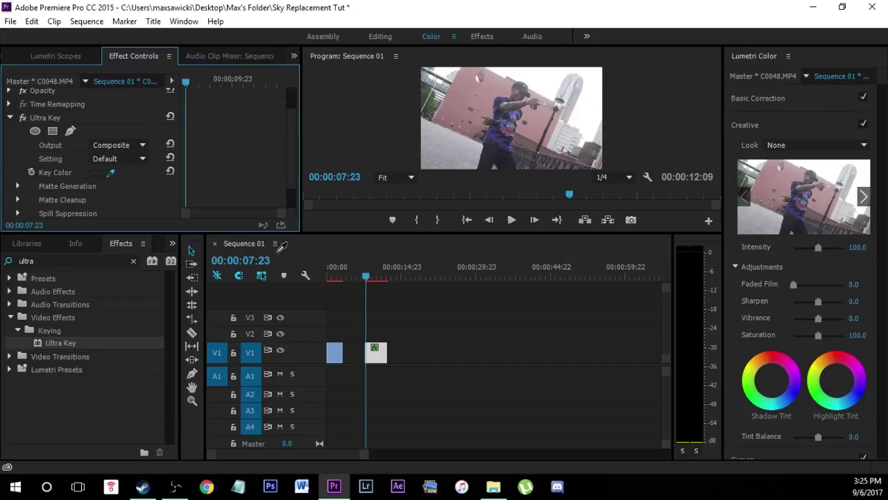
{"action": "left_click", "coordinate": [539, 74]}
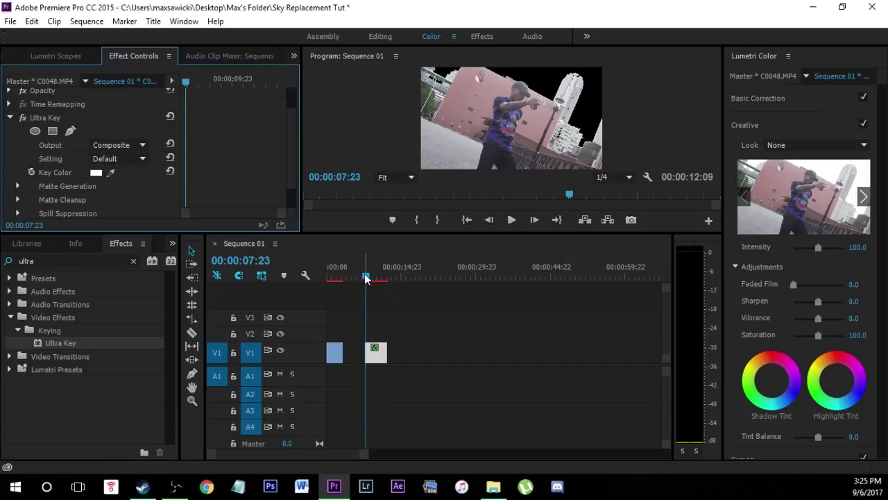
- Refine the Ultra Key's Matte Generation with Transparency 1.0, Highlight 37.0 and Pedestal 1.0
{"action": "mouse_move", "coordinate": [366, 278]}
{"action": "left_mouse_down"}
{"action": "mouse_move", "coordinate": [391, 278]}
{"action": "mouse_move", "coordinate": [368, 278]}
{"action": "left_mouse_up"}
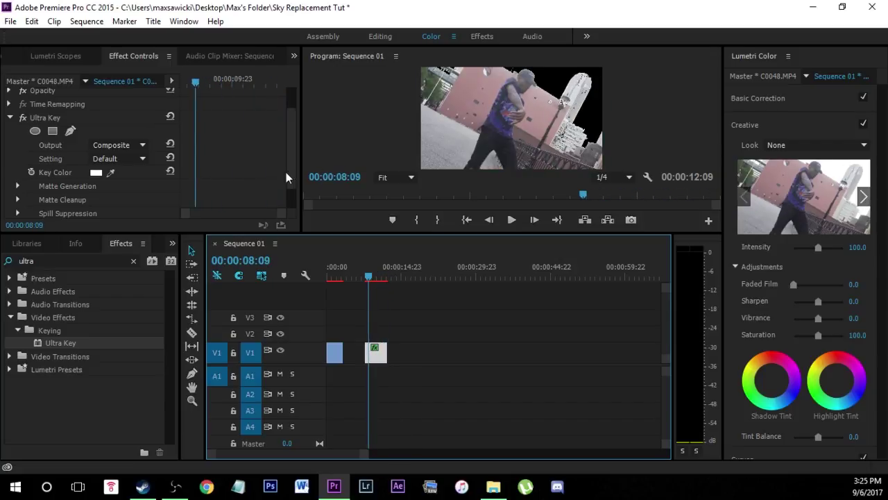
{"action": "scroll", "coordinate": [273, 175], "scroll_direction": "down", "scroll_amount": 2}
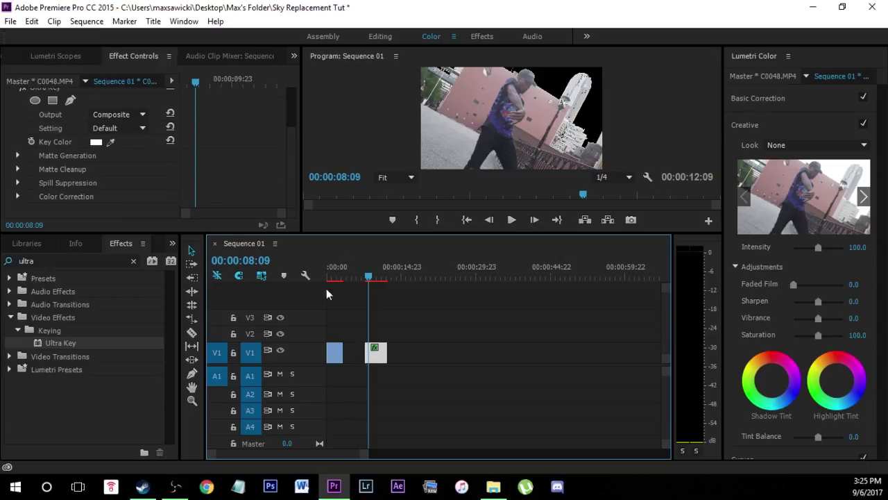
{"action": "left_click", "coordinate": [18, 155]}
{"action": "scroll", "coordinate": [123, 153], "scroll_direction": "down", "scroll_amount": 1}
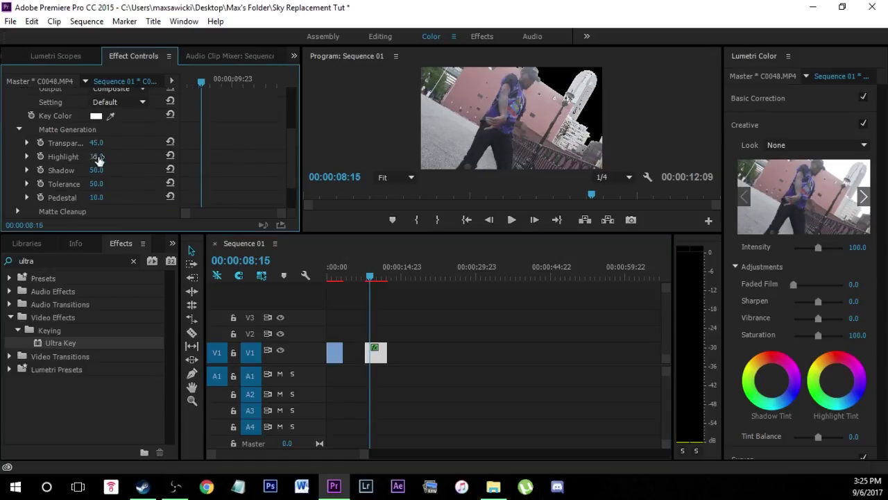
{"action": "left_click_drag", "start_coordinate": [97, 156], "coordinate": [118, 143]}
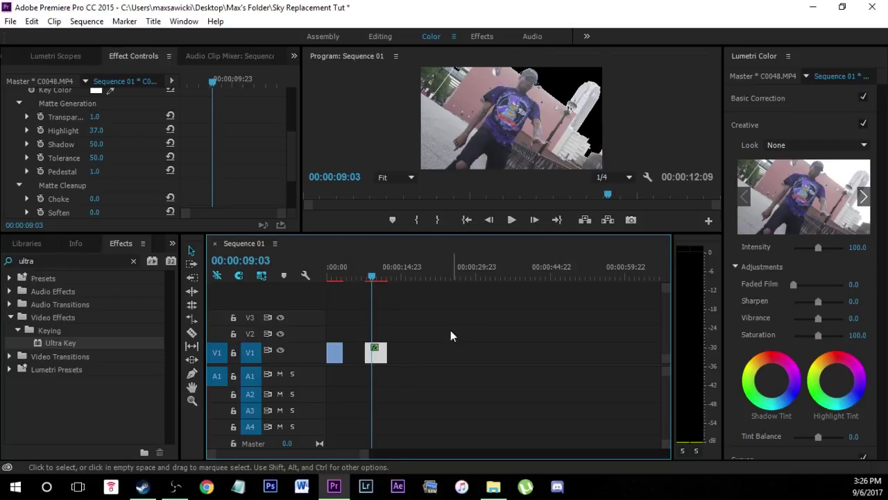
- Raise the keyed C0048.MP4 clip to track V2 and return the playhead to the clip's start
{"action": "left_click_drag", "start_coordinate": [377, 353], "coordinate": [385, 340]}
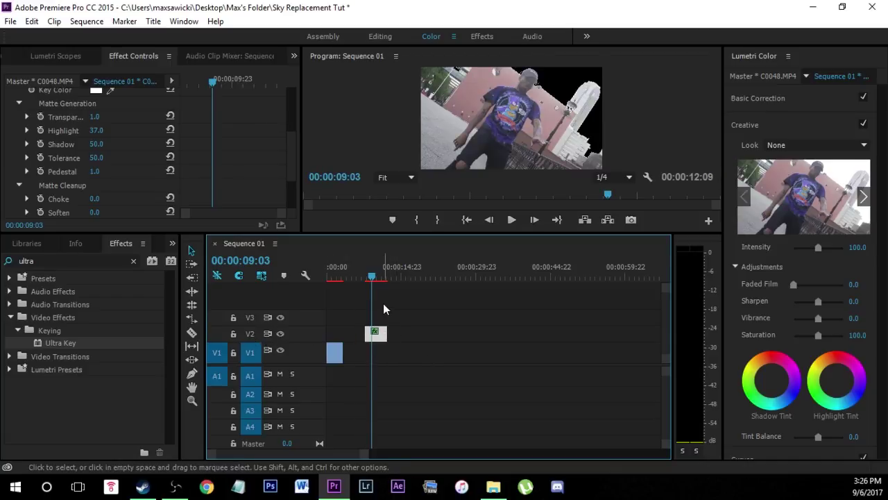
{"action": "key", "text": "Up"}
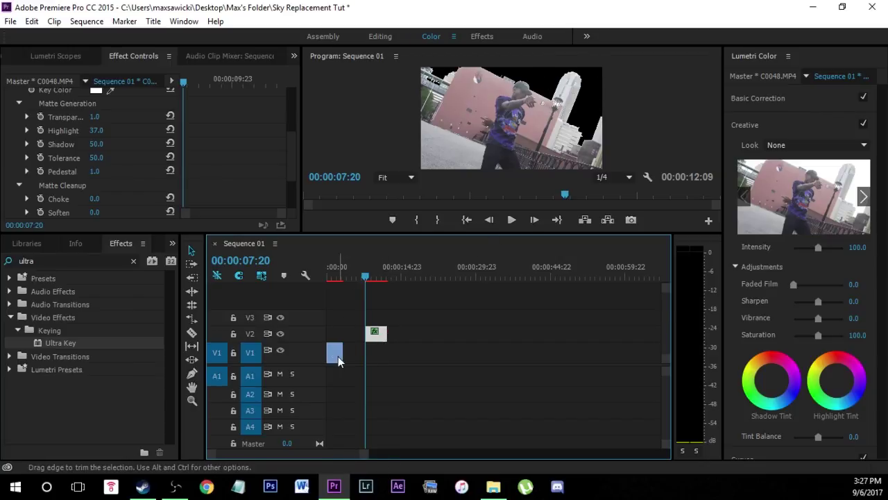
- Try the DIRTY FANTA FINAL VERSION clip on V1 beneath the keyed footage and return it to the sequence start
{"action": "left_click_drag", "start_coordinate": [334, 354], "coordinate": [366, 356]}
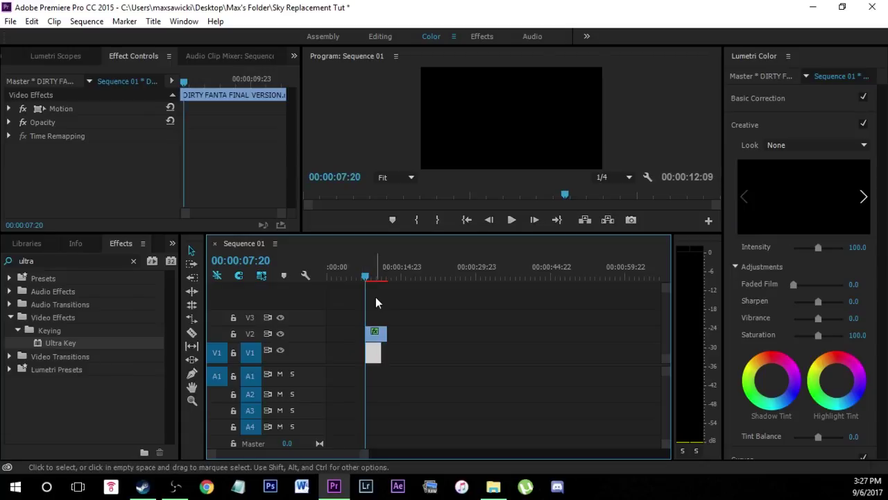
{"action": "left_click", "coordinate": [370, 276]}
{"action": "left_click", "coordinate": [370, 276]}
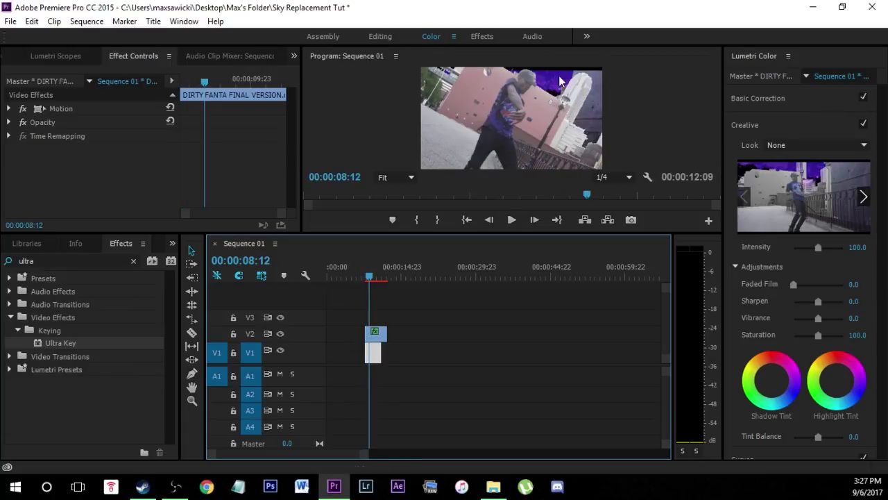
{"action": "left_click_drag", "start_coordinate": [373, 353], "coordinate": [334, 354]}
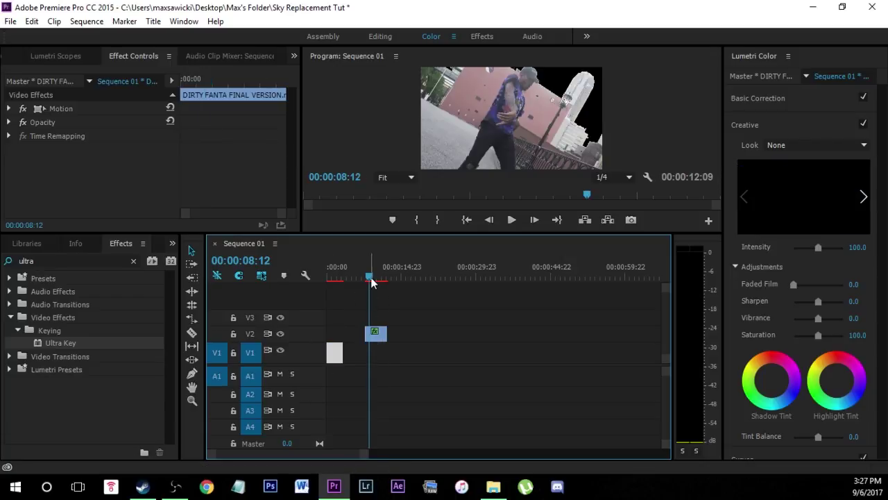
{"action": "left_click_drag", "start_coordinate": [370, 279], "coordinate": [368, 280]}
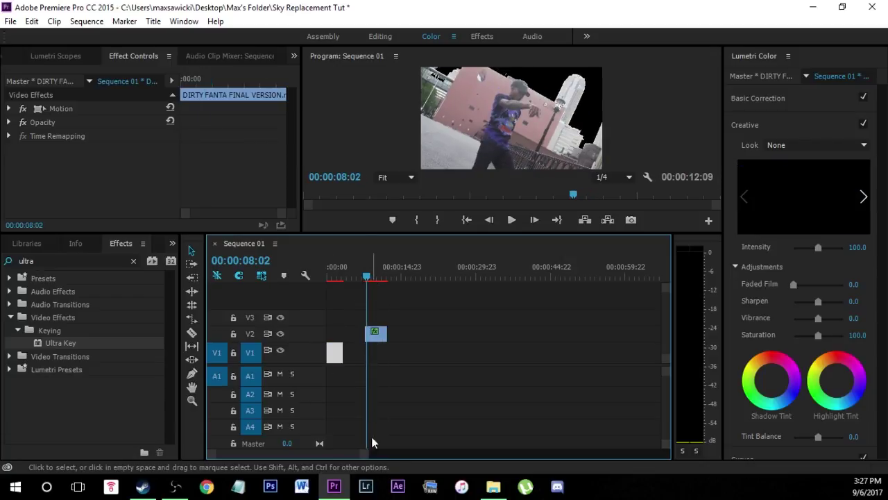
- Switch to File Explorer and import giphy (32).gif from the GIFs folder into the Premiere Pro project
{"action": "left_click", "coordinate": [493, 486]}
{"action": "scroll", "coordinate": [288, 400], "scroll_direction": "down", "scroll_amount": 1}
{"action": "scroll", "coordinate": [288, 389], "scroll_direction": "up", "scroll_amount": 2}
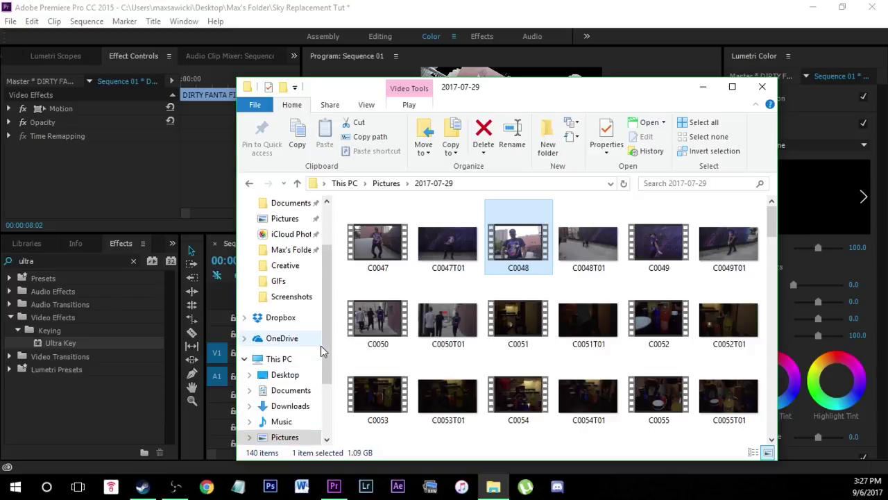
{"action": "left_click", "coordinate": [278, 312]}
{"action": "scroll", "coordinate": [474, 339], "scroll_direction": "down", "scroll_amount": 1}
{"action": "scroll", "coordinate": [474, 340], "scroll_direction": "up", "scroll_amount": 1}
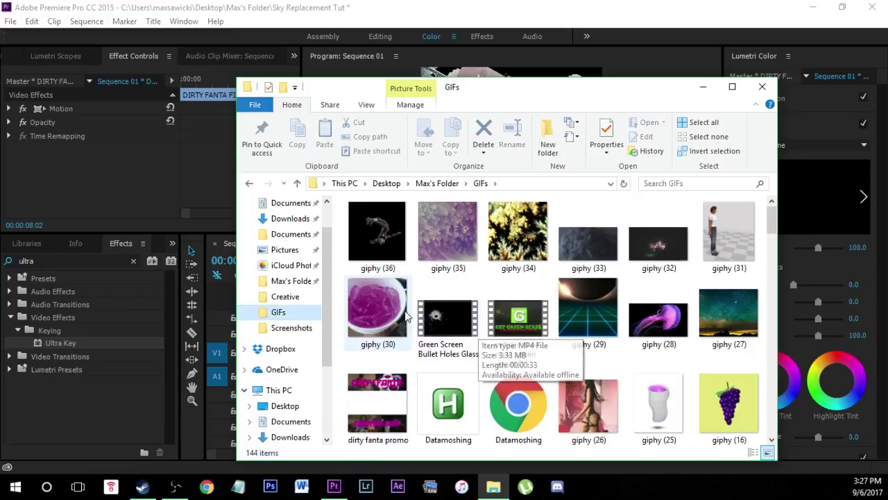
{"action": "left_click", "coordinate": [658, 257]}
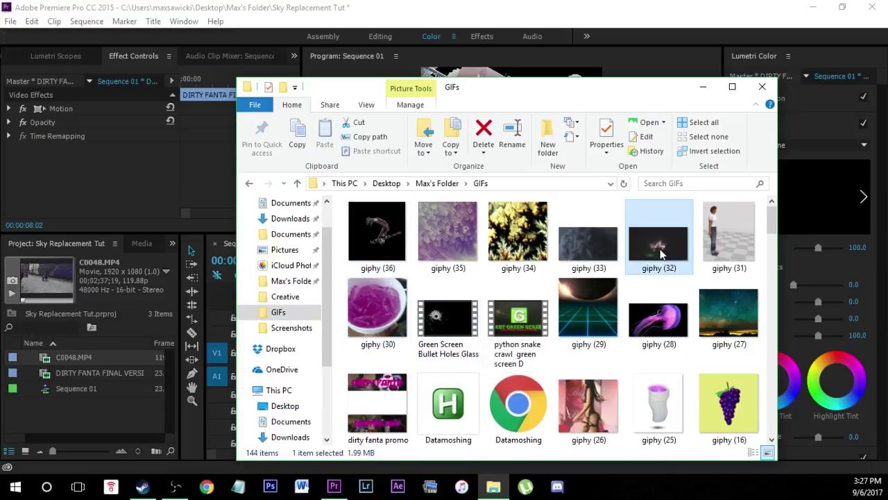
{"action": "left_click_drag", "start_coordinate": [660, 249], "coordinate": [68, 297]}
{"action": "left_click", "coordinate": [113, 158]}
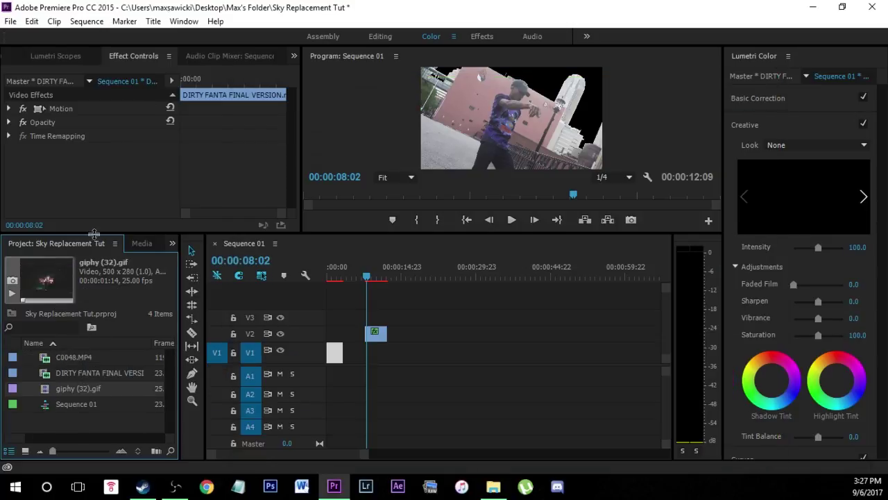
- Place giphy (32).gif on V1 directly beneath the keyed clip and check it by briefly hiding track V2
{"action": "left_click_drag", "start_coordinate": [57, 395], "coordinate": [382, 352]}
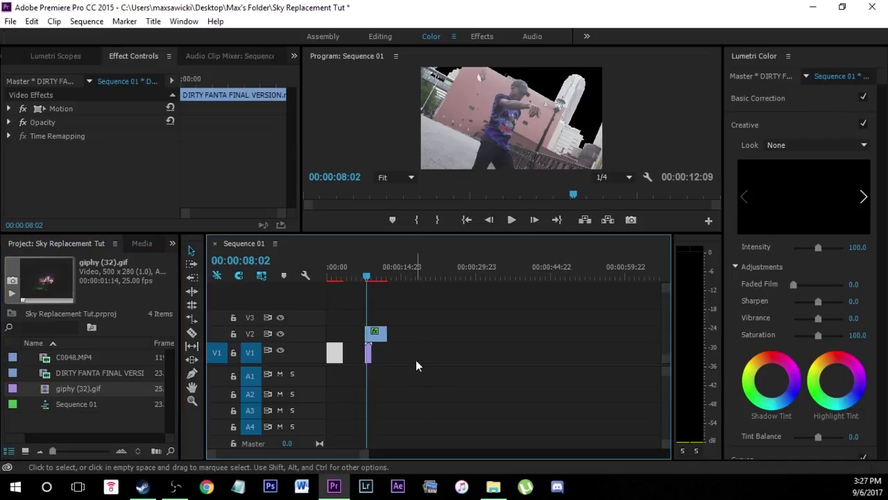
{"action": "scroll", "coordinate": [409, 364], "scroll_direction": "up", "scroll_amount": 2}
{"action": "left_click_drag", "start_coordinate": [289, 454], "coordinate": [278, 453]}
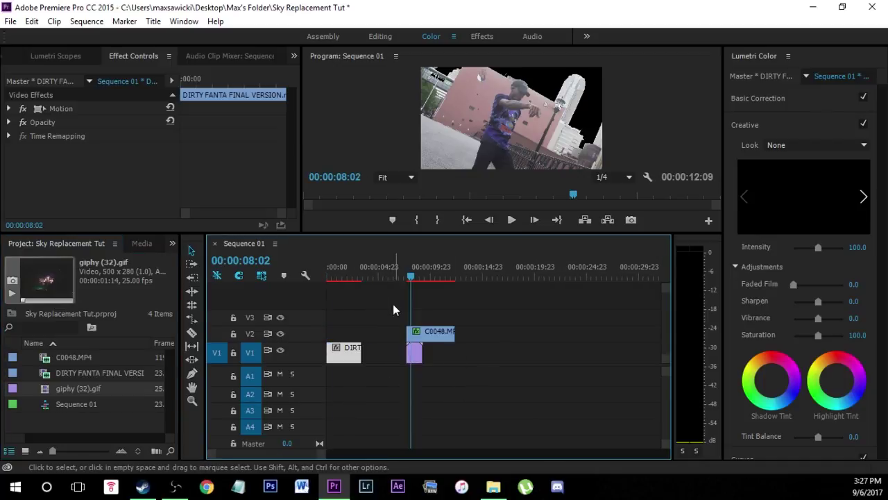
{"action": "left_click", "coordinate": [281, 333]}
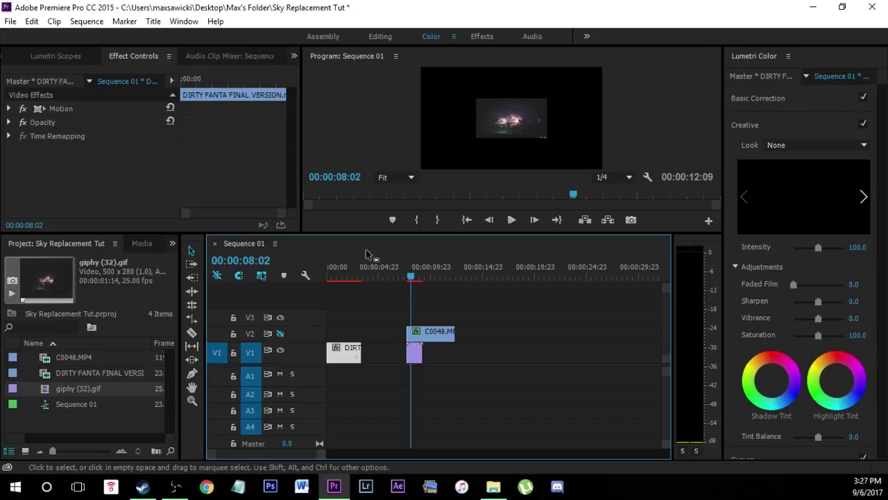
{"action": "left_click", "coordinate": [280, 333]}
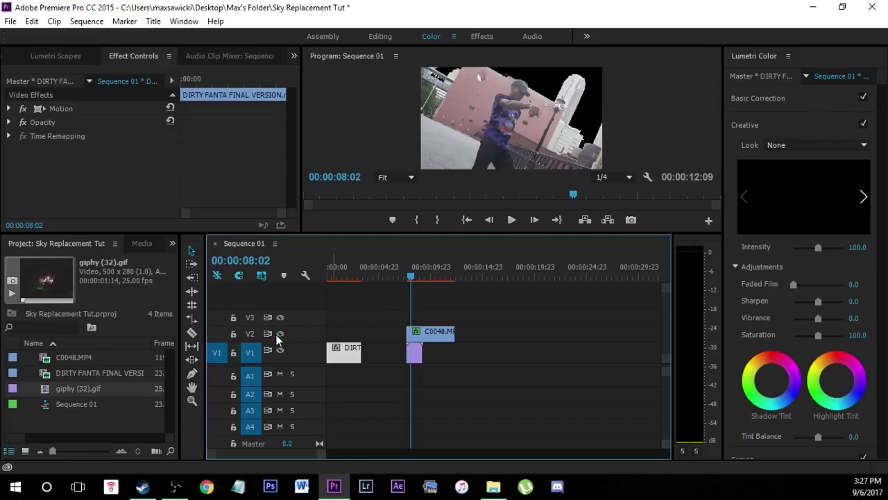
- Scale the giphy (32).gif clip to frame size, reposition it behind the sky at about 777.6, 98.6, and show its Motion settings
{"action": "right_click", "coordinate": [418, 361]}
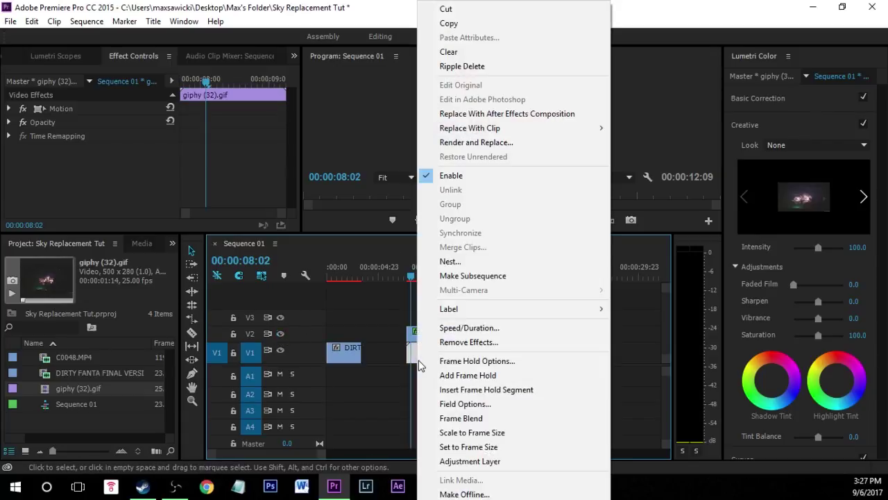
{"action": "left_click", "coordinate": [502, 434]}
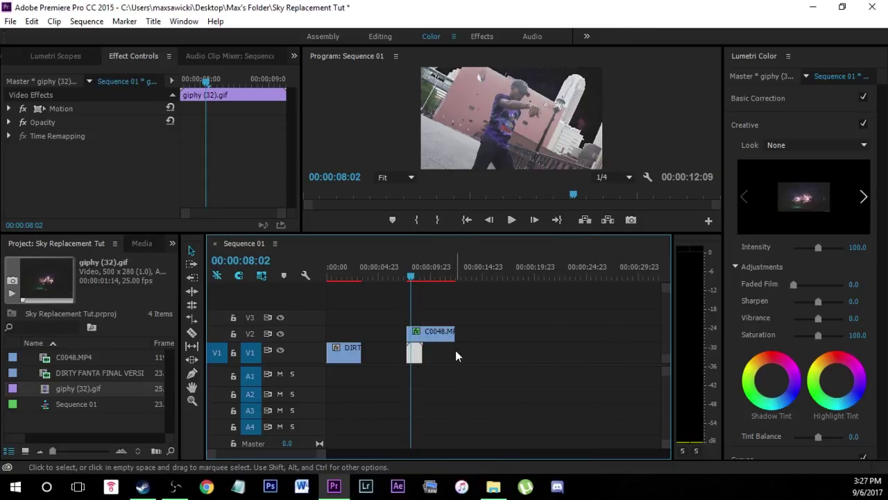
{"action": "left_click", "coordinate": [35, 111]}
{"action": "left_click_drag", "start_coordinate": [559, 151], "coordinate": [623, 131]}
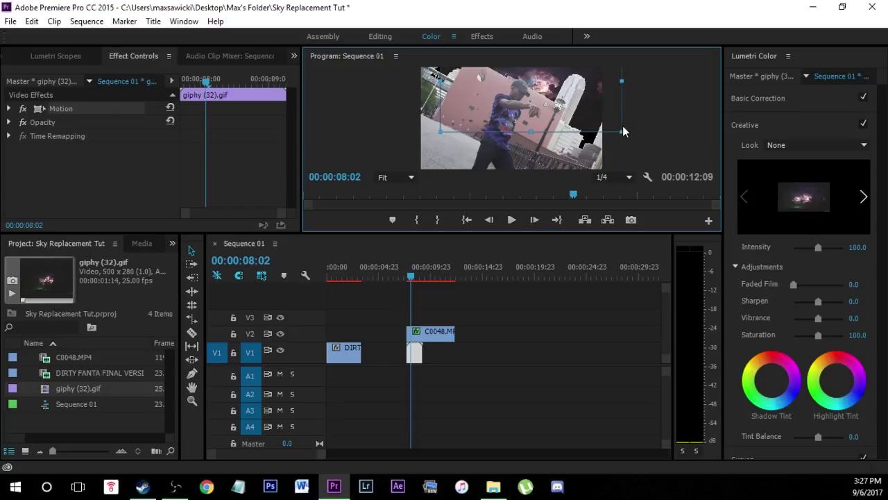
{"action": "left_click", "coordinate": [9, 109]}
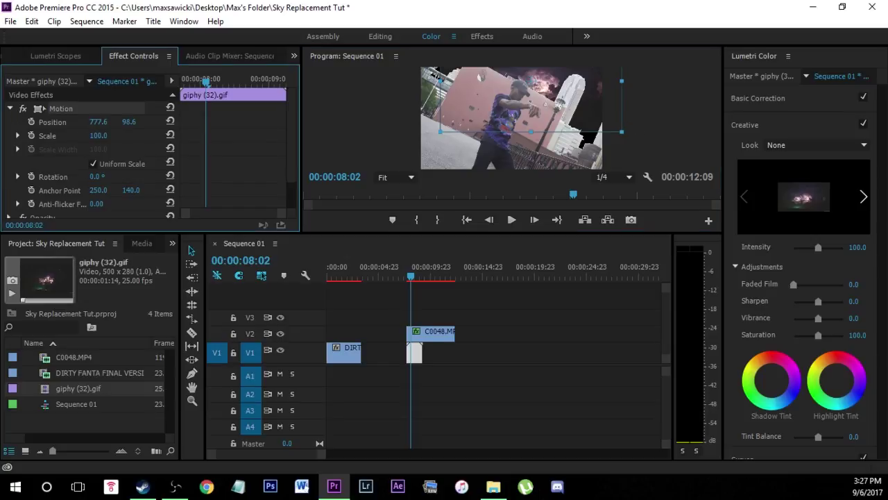
- Rotate the giphy (32).gif clip 19°, scale it to about 133.4 and reposition it behind the sky at about 828.1, 43.6
{"action": "mouse_move", "coordinate": [97, 176]}
{"action": "left_mouse_down"}
{"action": "mouse_move", "coordinate": [133, 177]}
{"action": "mouse_move", "coordinate": [110, 177]}
{"action": "left_mouse_up"}
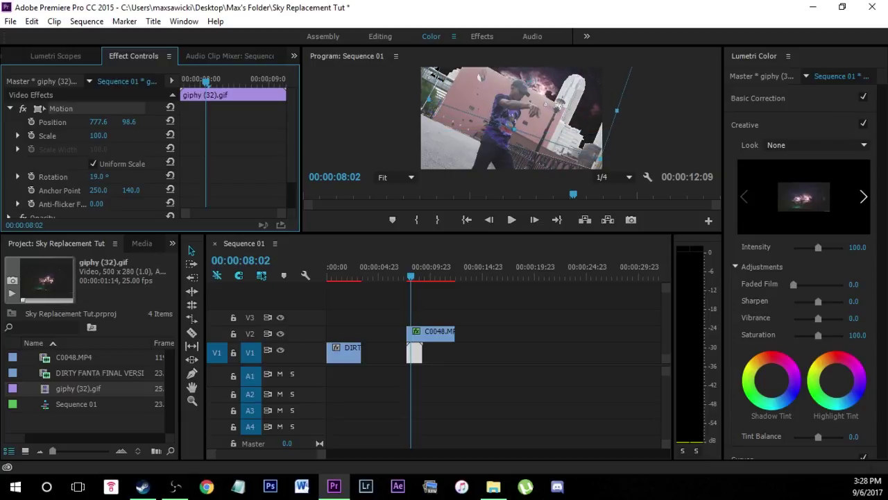
{"action": "left_click_drag", "start_coordinate": [600, 160], "coordinate": [625, 190]}
{"action": "mouse_move", "coordinate": [411, 277]}
{"action": "left_mouse_down"}
{"action": "mouse_move", "coordinate": [421, 281]}
{"action": "mouse_move", "coordinate": [413, 284]}
{"action": "left_mouse_up"}
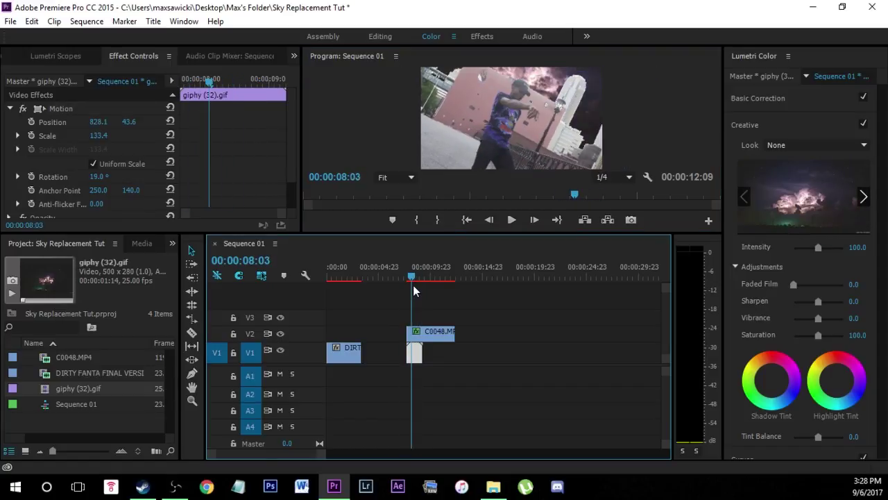
- Duplicate the giphy (32).gif clip on V1 so three copies end to end span the full length of the C0048.MP4 clip
{"action": "scroll", "coordinate": [409, 377], "scroll_direction": "up", "scroll_amount": 4}
{"action": "scroll", "coordinate": [417, 373], "scroll_direction": "down", "scroll_amount": 2}
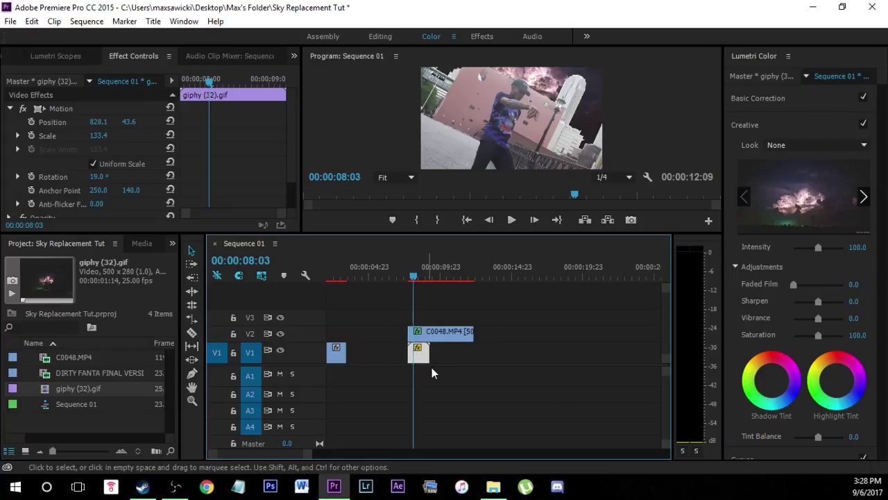
{"action": "left_click", "coordinate": [422, 354]}
{"action": "mouse_move", "coordinate": [424, 361]}
{"action": "left_mouse_down"}
{"action": "mouse_move", "coordinate": [491, 358]}
{"action": "mouse_move", "coordinate": [427, 358]}
{"action": "left_mouse_up"}
{"action": "left_click", "coordinate": [479, 354]}
{"action": "scroll", "coordinate": [472, 362], "scroll_direction": "up", "scroll_amount": 4}
{"action": "scroll", "coordinate": [427, 369], "scroll_direction": "down", "scroll_amount": 5}
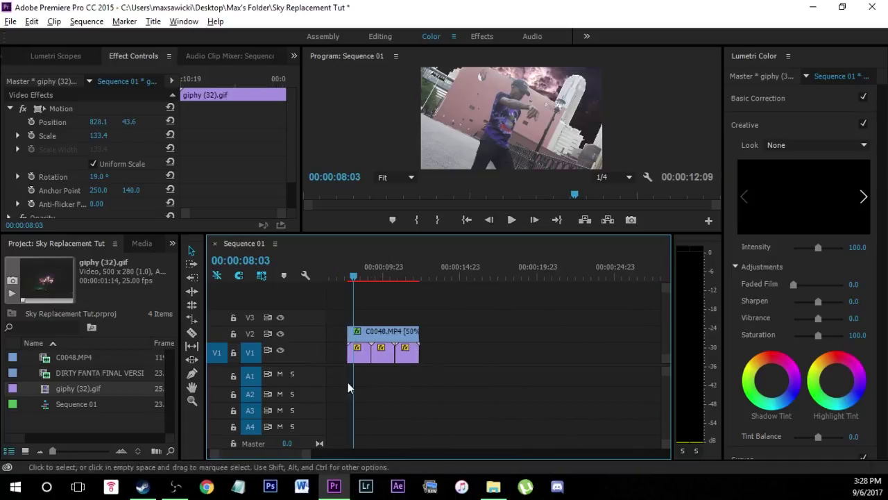
- Nest the three giphy (32).gif clips on V1 into a single sequence named Nested Sequence 01
{"action": "left_click_drag", "start_coordinate": [310, 453], "coordinate": [281, 453]}
{"action": "scroll", "coordinate": [451, 368], "scroll_direction": "up", "scroll_amount": 4}
{"action": "left_click_drag", "start_coordinate": [648, 347], "coordinate": [450, 355]}
{"action": "right_click", "coordinate": [489, 355]}
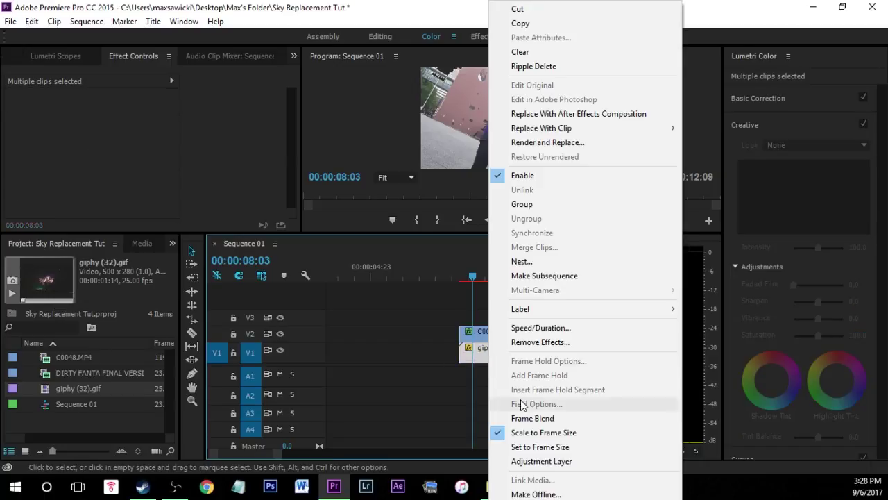
{"action": "left_click", "coordinate": [526, 261]}
{"action": "left_click", "coordinate": [413, 252]}
{"action": "left_click", "coordinate": [453, 436]}
- Play back the sequence to check the nested sky background behind the keyed footage
{"action": "left_click", "coordinate": [513, 220]}
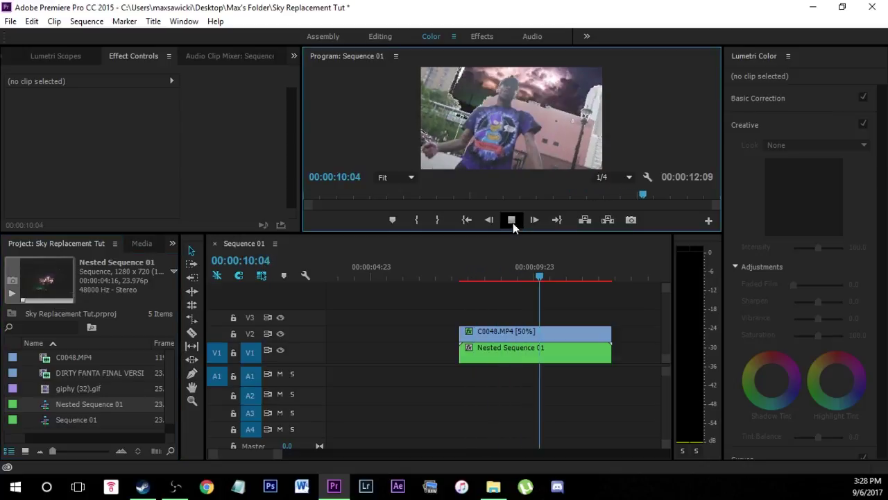
{"action": "left_click", "coordinate": [512, 221]}
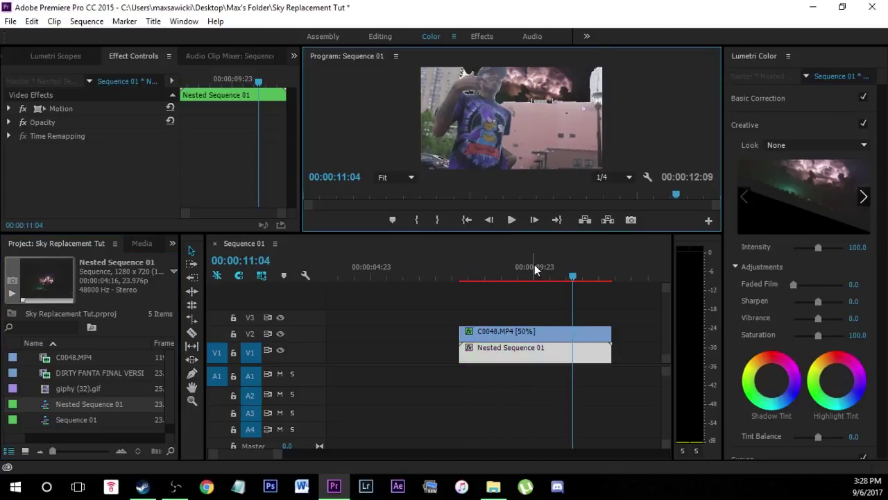
{"action": "left_click", "coordinate": [507, 224]}
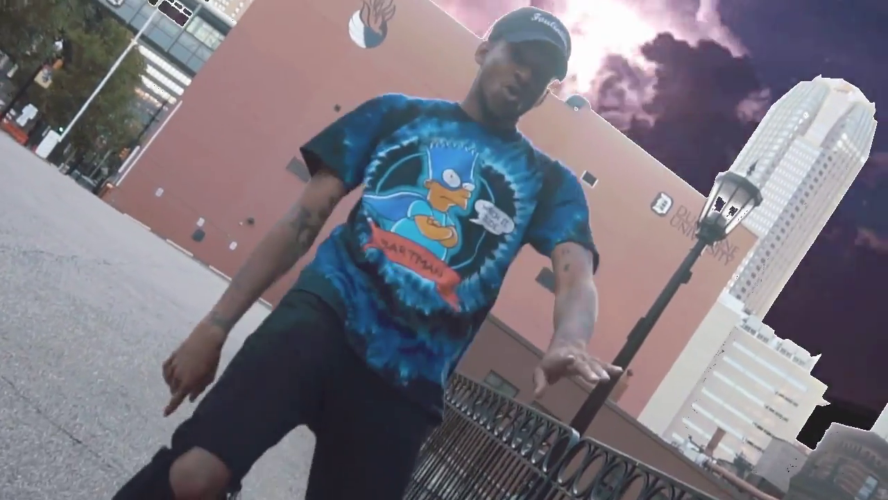